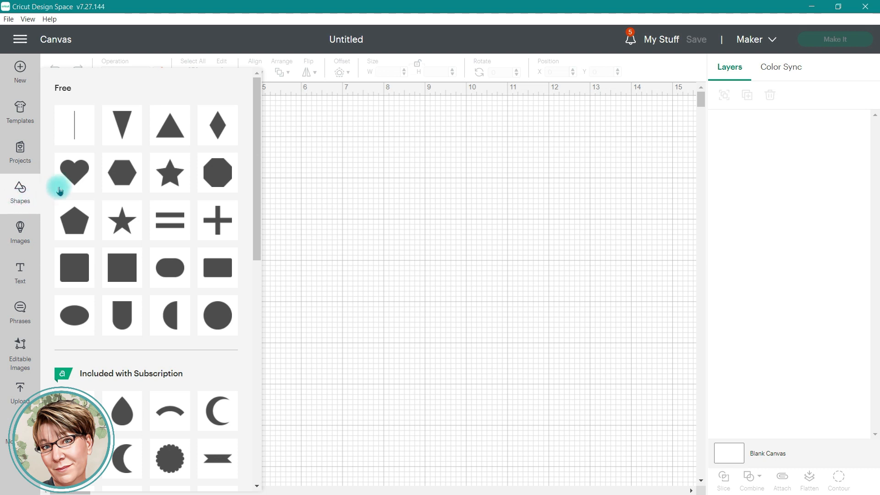
Add the free heart shape to the canvas and enlarge it to about 2.26 × 2 in
{"action": "left_click", "coordinate": [69, 182]}
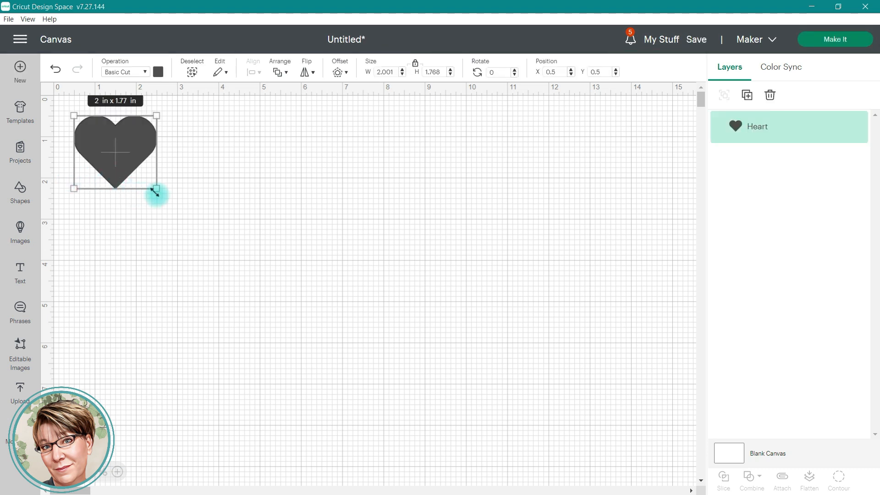
{"action": "left_click_drag", "start_coordinate": [155, 193], "coordinate": [216, 298]}
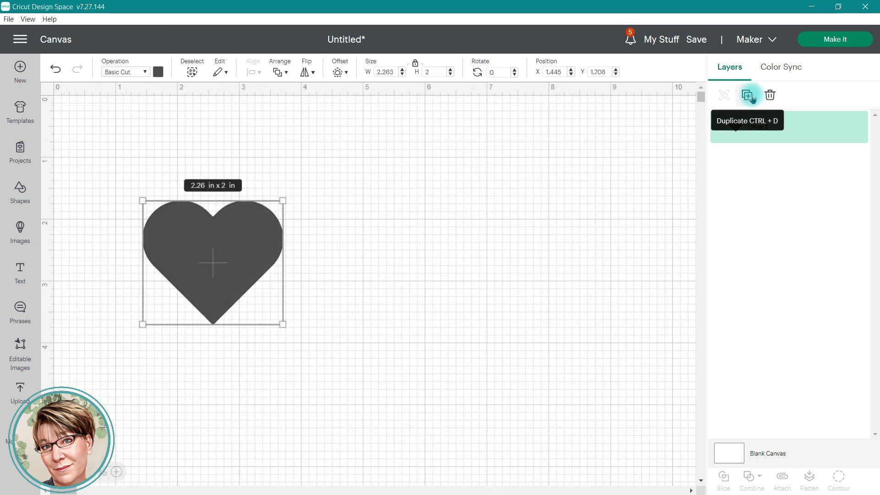
Duplicate the heart, place the copy beside the original and colour the copy light blue
{"action": "left_click", "coordinate": [747, 95]}
{"action": "left_click_drag", "start_coordinate": [154, 165], "coordinate": [404, 248]}
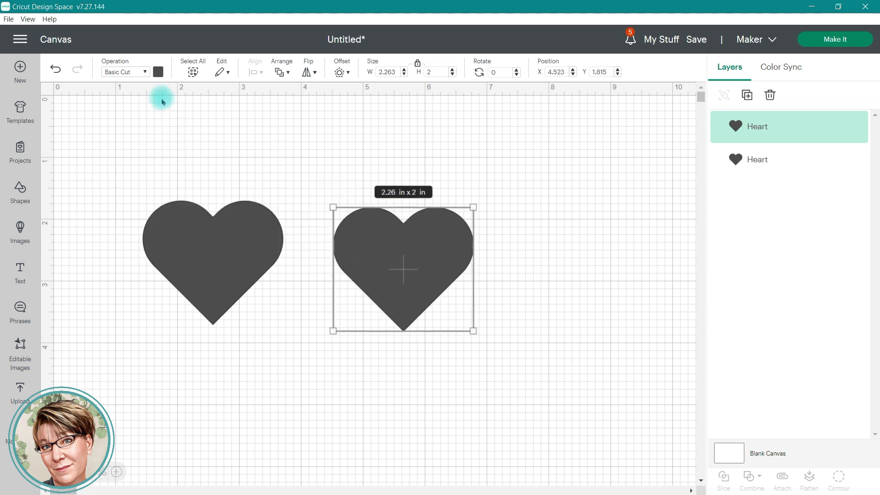
{"action": "left_click", "coordinate": [158, 71]}
{"action": "left_click", "coordinate": [214, 138]}
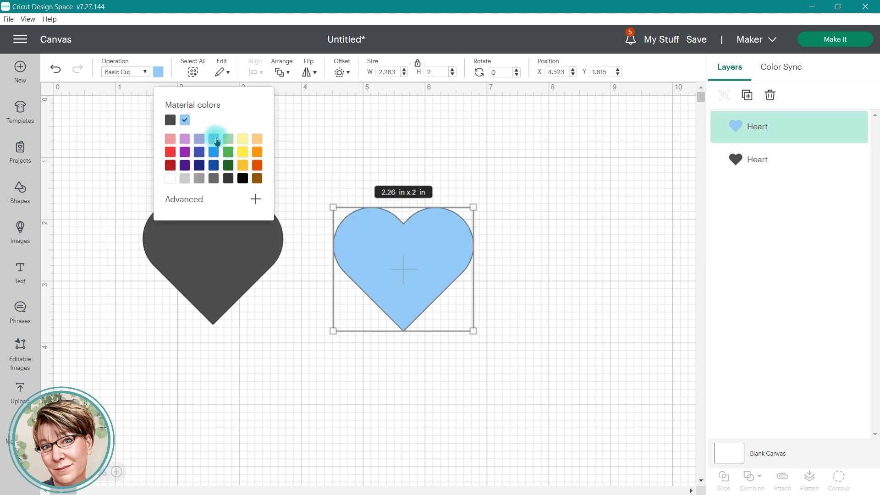
Shrink the blue heart proportionally to about 1.71 × 1.51 in and centre it on the dark heart
{"action": "left_click", "coordinate": [421, 265]}
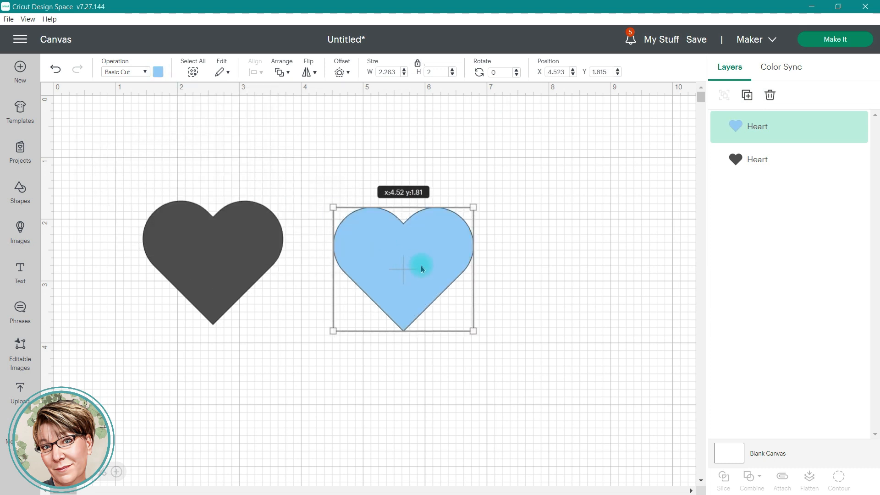
{"action": "left_click_drag", "start_coordinate": [421, 265], "coordinate": [244, 268]}
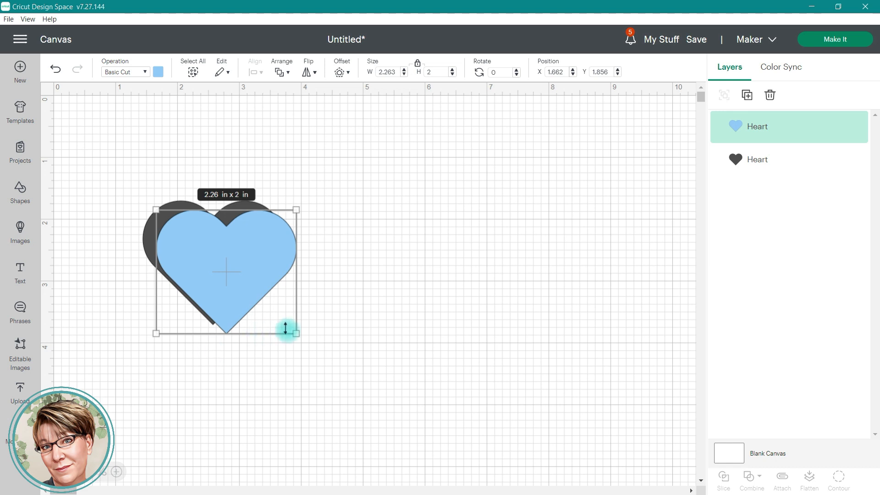
{"action": "left_click_drag", "start_coordinate": [299, 334], "coordinate": [264, 293]}
{"action": "mouse_move", "coordinate": [209, 247]}
{"action": "left_mouse_down"}
{"action": "mouse_move", "coordinate": [211, 236]}
{"action": "mouse_move", "coordinate": [212, 252]}
{"action": "left_mouse_up"}
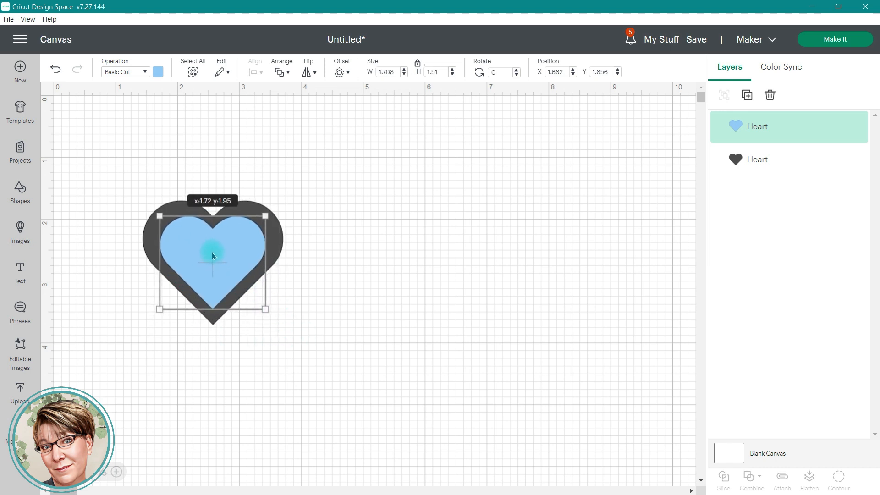
Unlock the blue heart's proportions and reduce it slightly in width and height to even out the dark border around it
{"action": "left_click", "coordinate": [419, 63]}
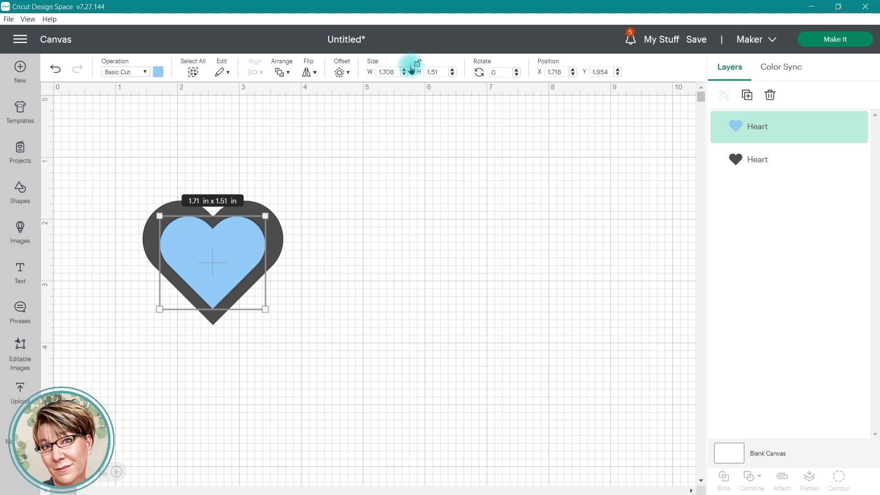
{"action": "left_click_drag", "start_coordinate": [266, 309], "coordinate": [263, 308]}
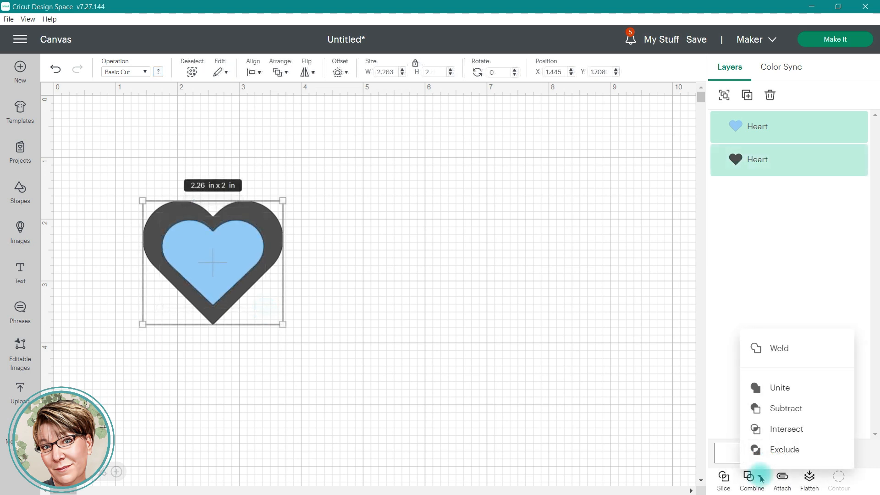
{"action": "left_click", "coordinate": [340, 233]}
{"action": "left_click", "coordinate": [339, 233]}
{"action": "left_click", "coordinate": [236, 250]}
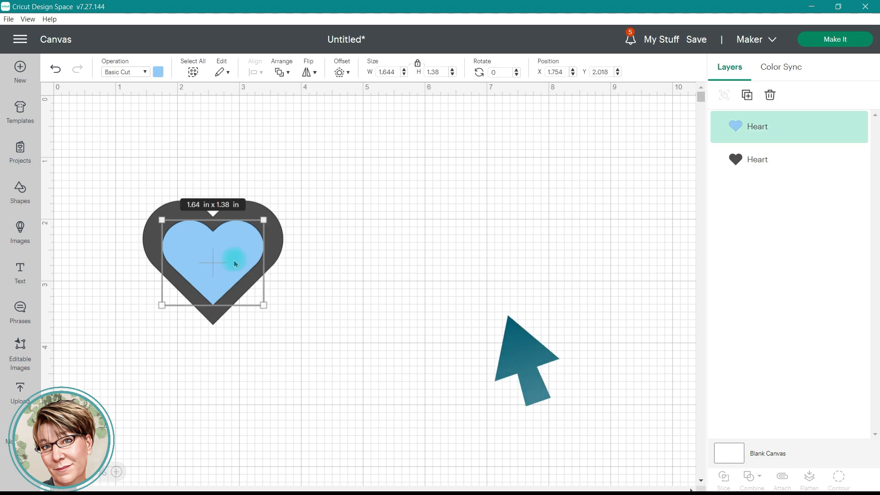
{"action": "left_click", "coordinate": [415, 64]}
{"action": "left_click_drag", "start_coordinate": [270, 304], "coordinate": [270, 301]}
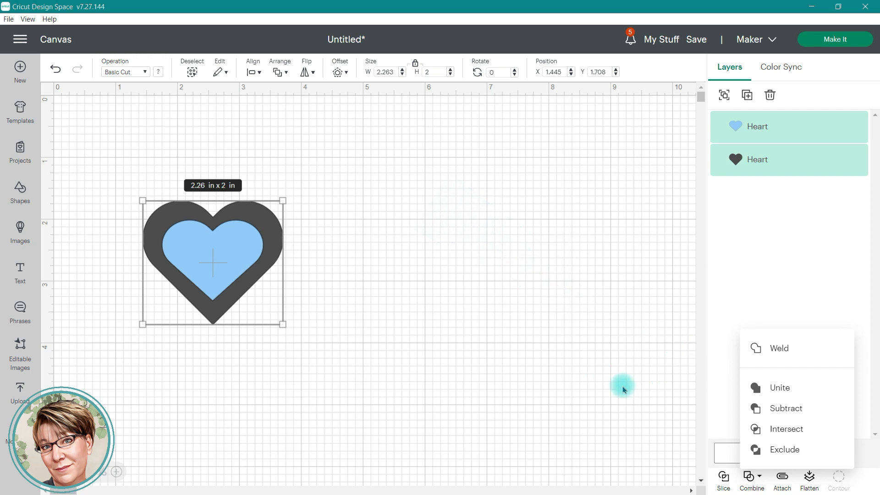
Combine the blue and dark hearts with Exclude to make a heart outline, and open the remaining combine options
{"action": "left_click", "coordinate": [783, 456]}
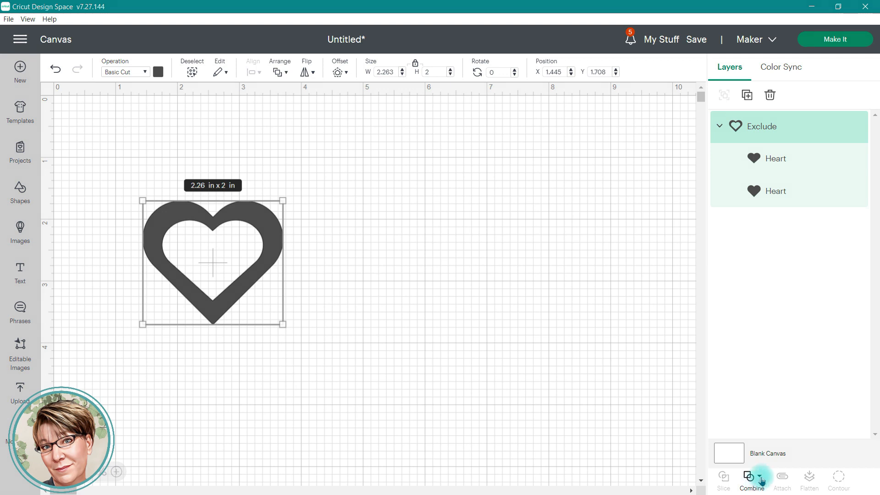
{"action": "left_click", "coordinate": [760, 478]}
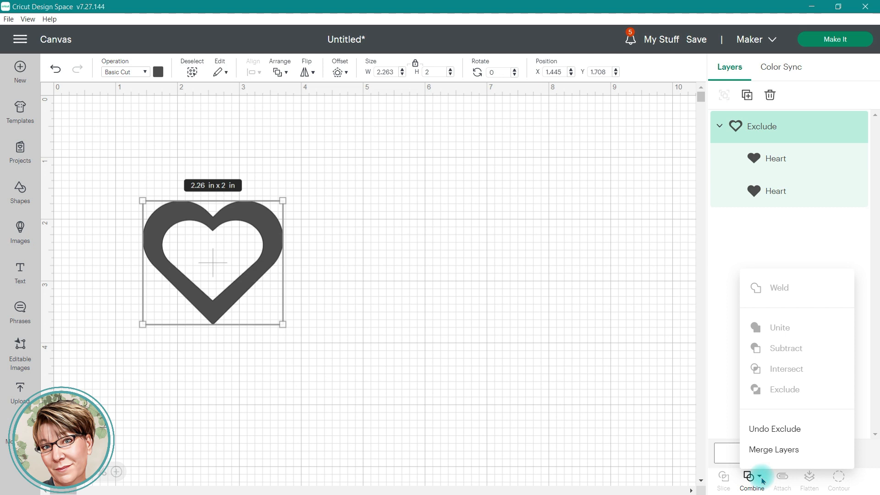
Duplicate the heart outline four times and spread the copies across the canvas
{"action": "left_click", "coordinate": [748, 94]}
{"action": "left_click", "coordinate": [748, 97]}
{"action": "left_click", "coordinate": [747, 95]}
{"action": "left_click", "coordinate": [747, 96]}
{"action": "left_click_drag", "start_coordinate": [268, 276], "coordinate": [648, 269]}
{"action": "left_click_drag", "start_coordinate": [236, 255], "coordinate": [373, 274]}
{"action": "left_click_drag", "start_coordinate": [181, 310], "coordinate": [127, 310]}
{"action": "left_click_drag", "start_coordinate": [226, 210], "coordinate": [531, 251]}
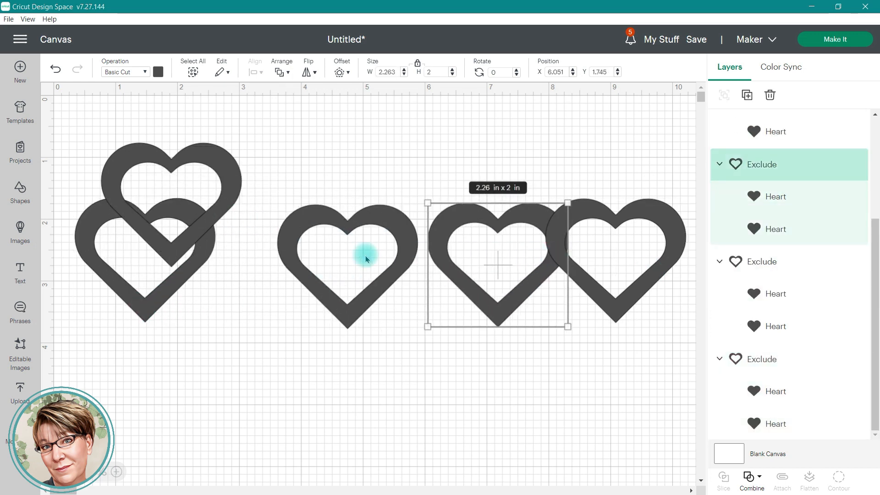
Arrange the five heart outlines in one row with the sides of neighbouring hearts slightly overlapping
{"action": "left_click", "coordinate": [141, 283]}
{"action": "left_click_drag", "start_coordinate": [141, 283], "coordinate": [134, 282]}
{"action": "left_click_drag", "start_coordinate": [232, 191], "coordinate": [304, 250]}
{"action": "left_click_drag", "start_coordinate": [584, 293], "coordinate": [608, 298]}
{"action": "left_click", "coordinate": [63, 472]}
{"action": "left_click_drag", "start_coordinate": [540, 265], "coordinate": [567, 266]}
{"action": "left_click_drag", "start_coordinate": [464, 264], "coordinate": [491, 261]}
{"action": "left_click_drag", "start_coordinate": [334, 252], "coordinate": [376, 253]}
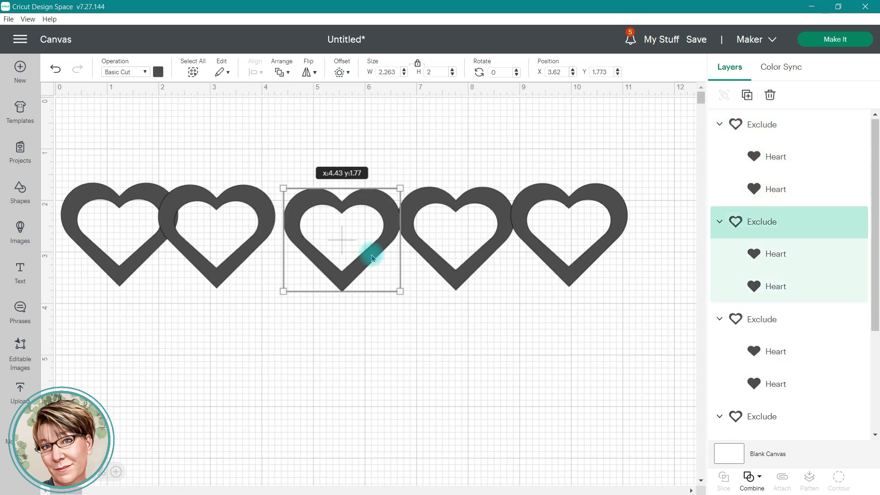
{"action": "left_click_drag", "start_coordinate": [230, 256], "coordinate": [247, 254]}
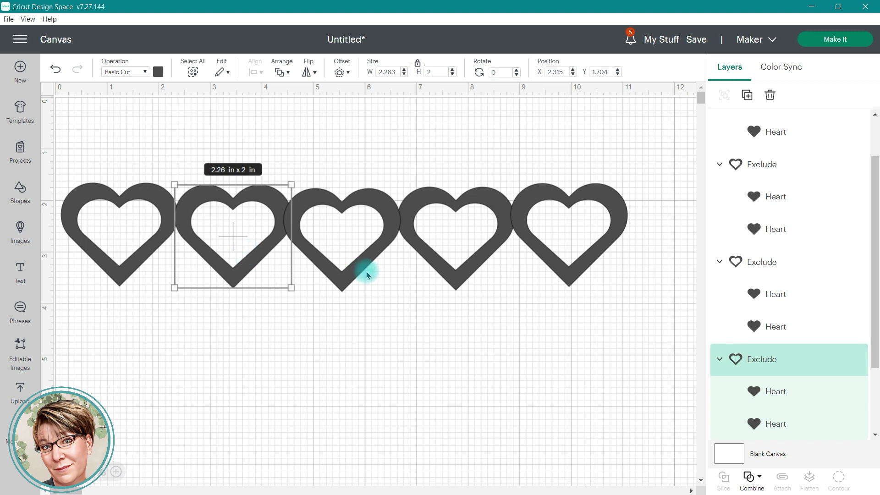
{"action": "left_click", "coordinate": [372, 257]}
{"action": "left_click_drag", "start_coordinate": [372, 257], "coordinate": [373, 256]}
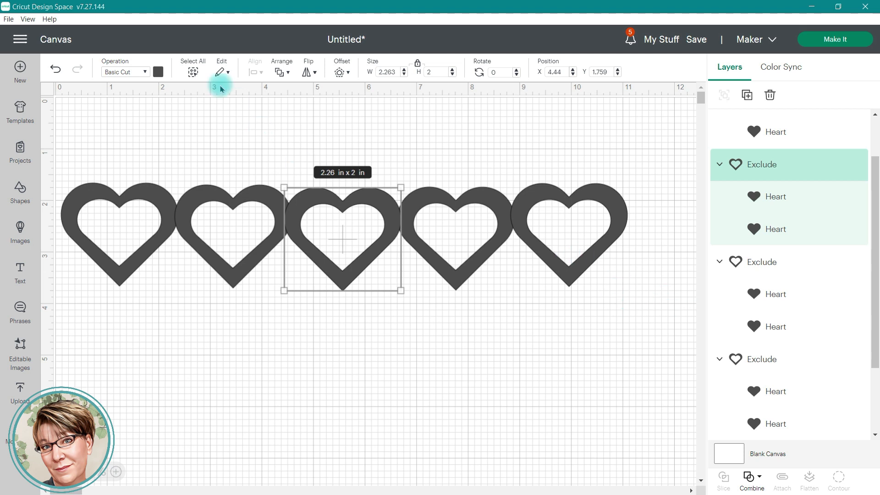
Select all five heart outlines, align their tops and distribute them horizontally
{"action": "left_click", "coordinate": [193, 73]}
{"action": "left_click", "coordinate": [260, 72]}
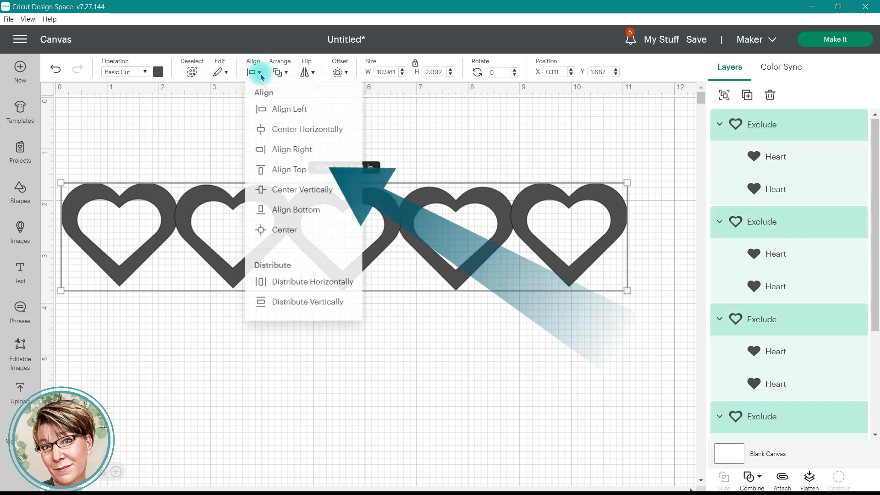
{"action": "left_click", "coordinate": [298, 170]}
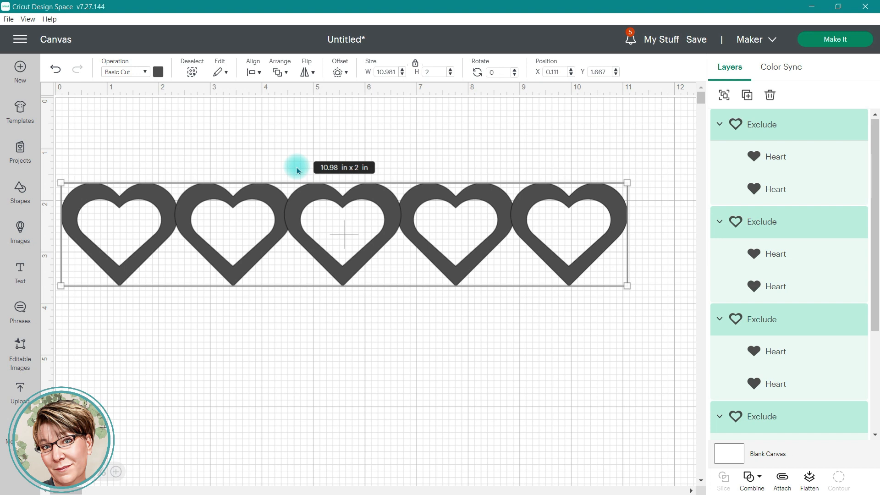
{"action": "left_click", "coordinate": [255, 73]}
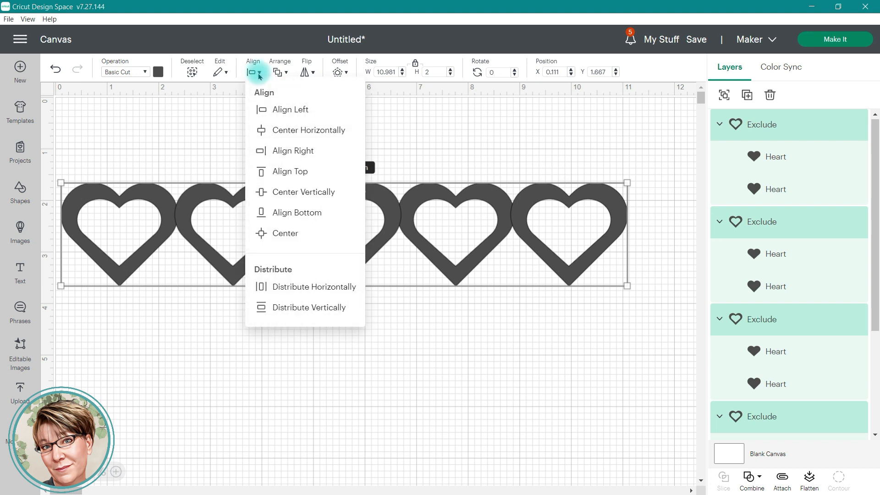
{"action": "left_click", "coordinate": [352, 289]}
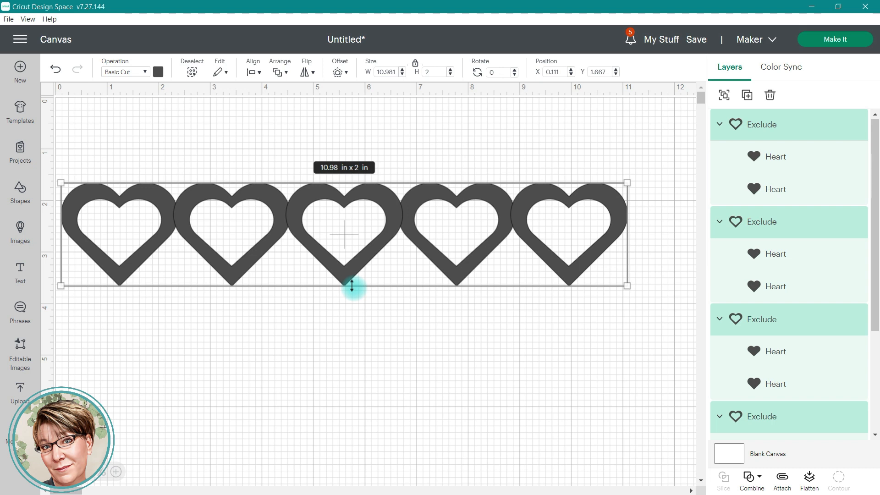
Unite the five hearts into one strip and size it to 9.5 × 2 in with its proportions unlocked
{"action": "left_click", "coordinate": [752, 479]}
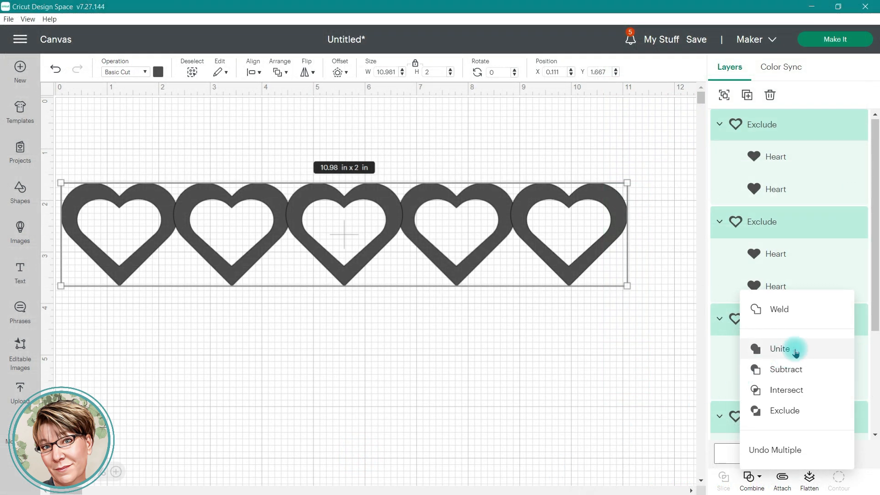
{"action": "left_click", "coordinate": [795, 350]}
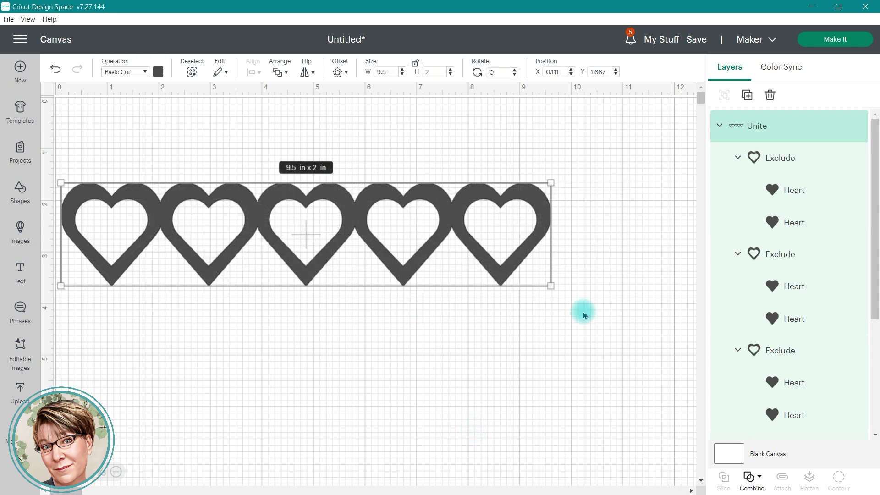
Duplicate the heart strip and place the copy directly below the original
{"action": "left_click", "coordinate": [747, 95]}
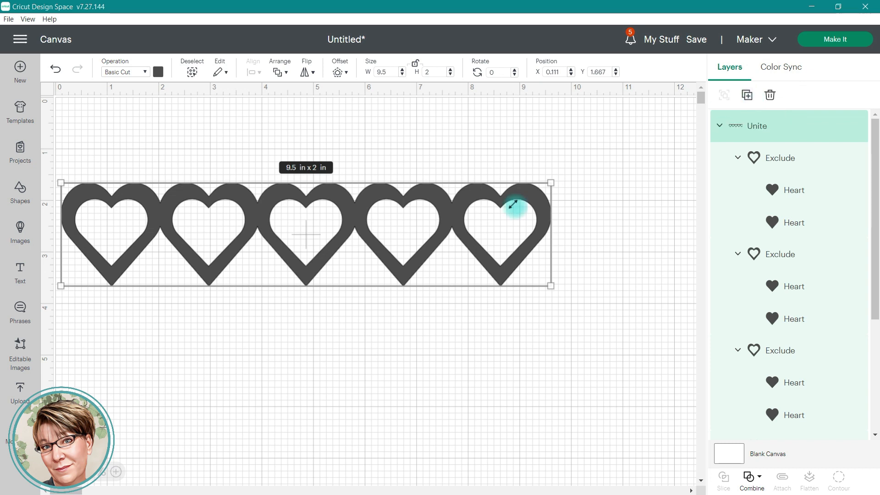
{"action": "left_click_drag", "start_coordinate": [418, 266], "coordinate": [434, 327]}
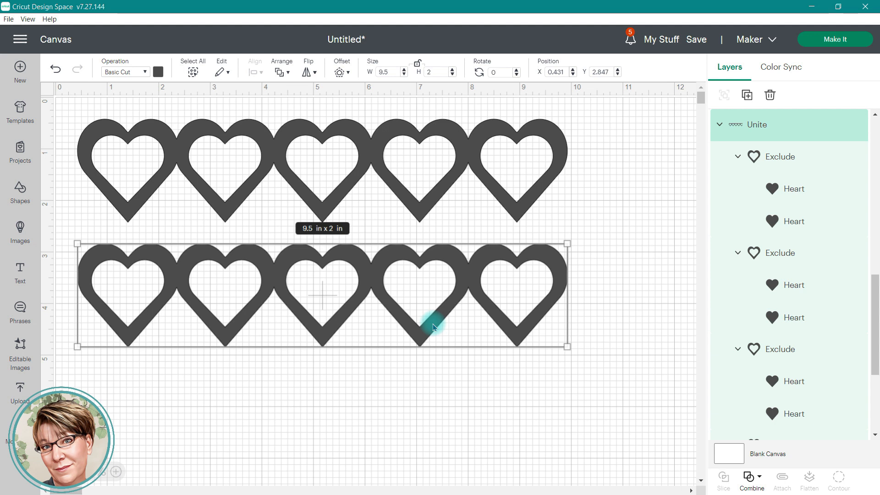
{"action": "key", "text": "ctrl+z"}
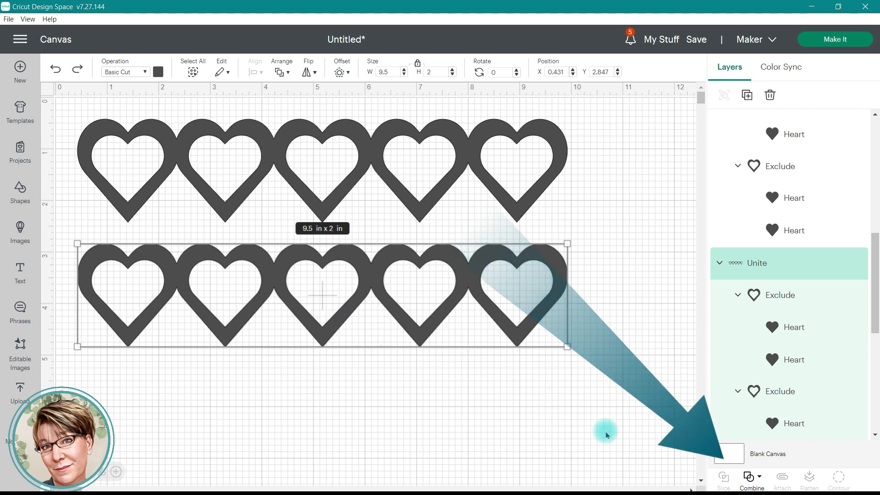
Merge the lower strip's layers and hide all five inner heart contours to make the strip solid
{"action": "left_click", "coordinate": [760, 478]}
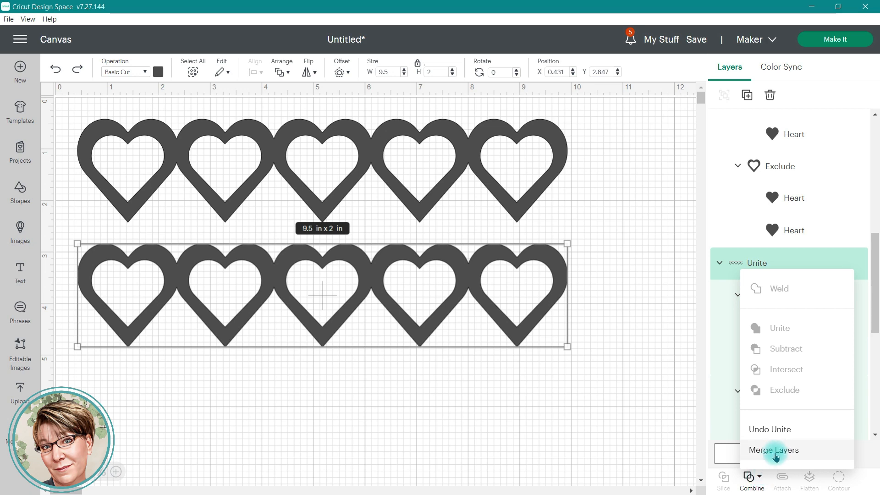
{"action": "left_click", "coordinate": [776, 450]}
{"action": "left_click", "coordinate": [839, 485]}
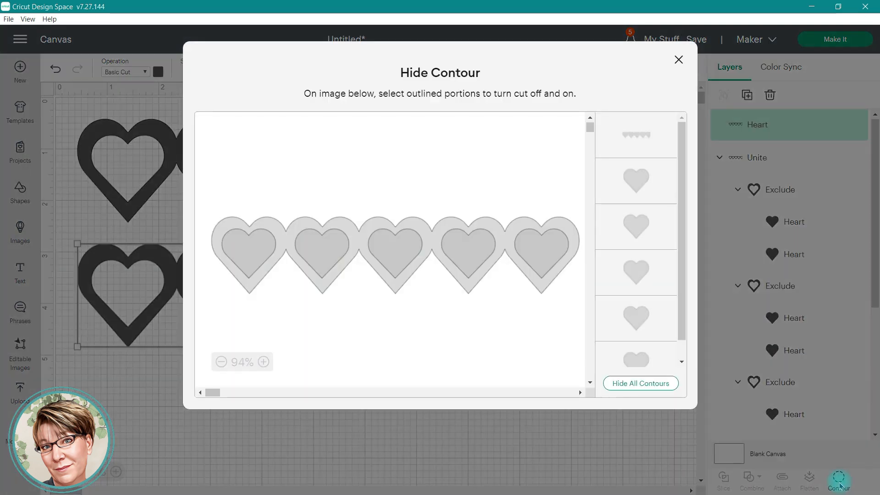
{"action": "left_click", "coordinate": [245, 253]}
{"action": "left_click", "coordinate": [321, 256]}
{"action": "left_click", "coordinate": [472, 256]}
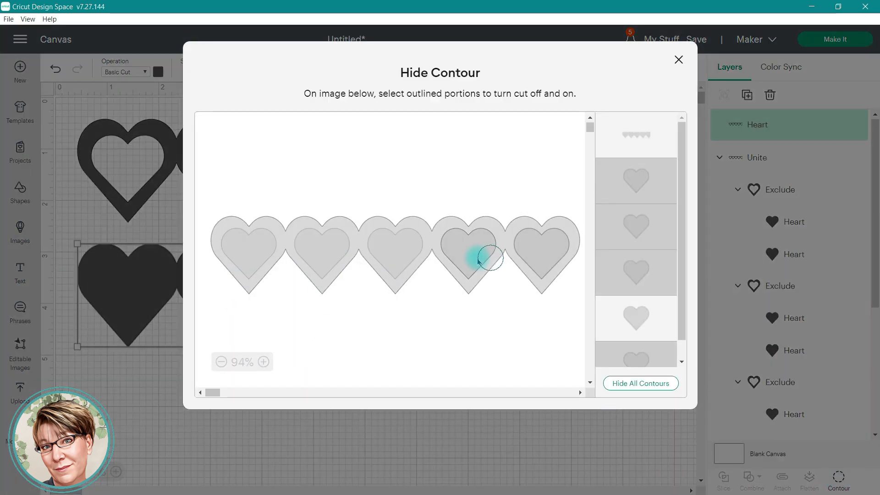
{"action": "left_click", "coordinate": [542, 259]}
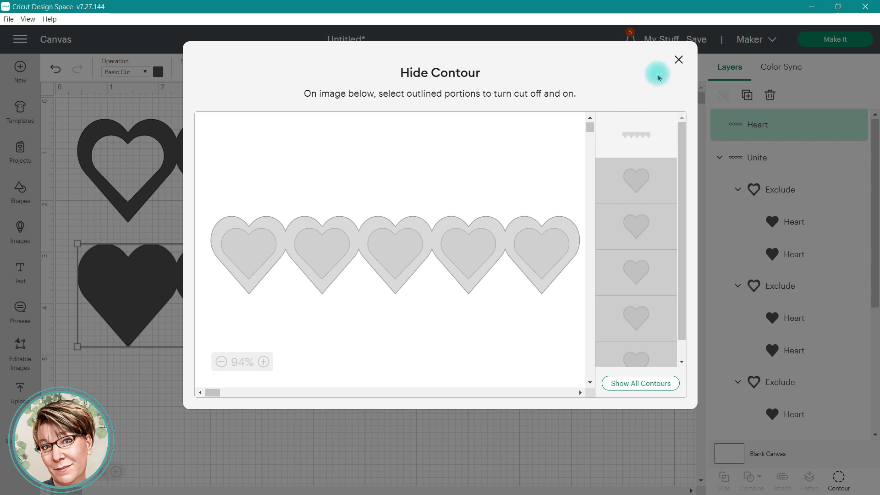
{"action": "left_click", "coordinate": [679, 60]}
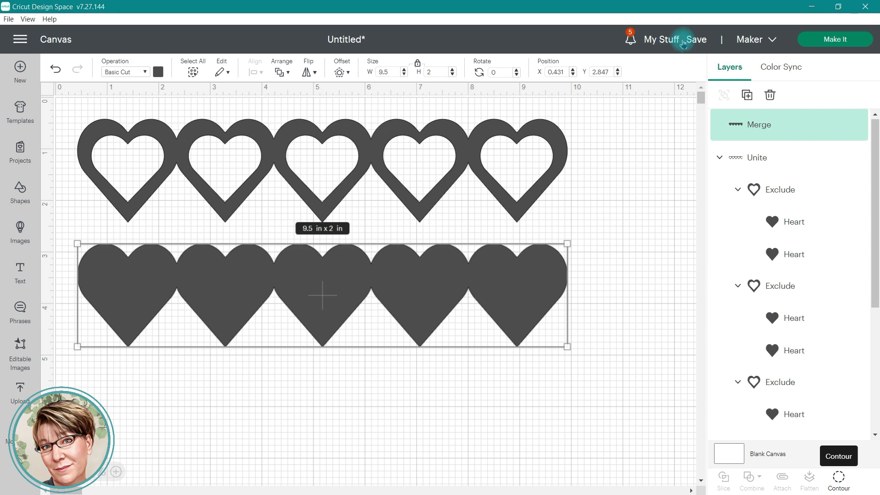
Duplicate the solid heart strip and place the copy below it at about X 0.36, Y 5.11
{"action": "left_click", "coordinate": [747, 95]}
{"action": "left_click_drag", "start_coordinate": [426, 199], "coordinate": [405, 427]}
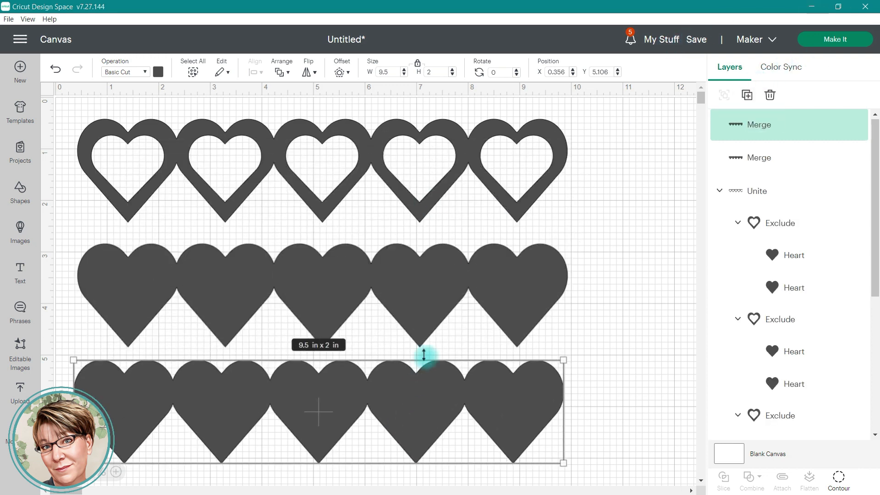
Duplicate the outlined heart strip and move the copy to about X 3.27, Y 1.13
{"action": "left_click", "coordinate": [422, 202]}
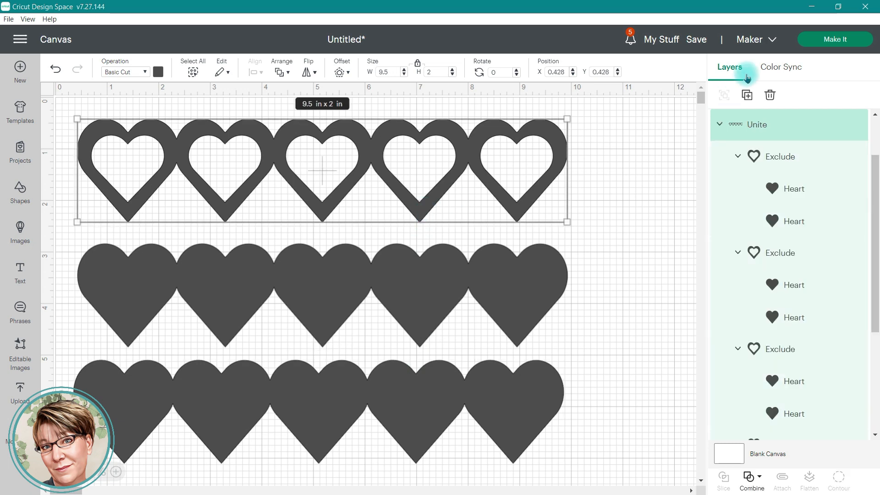
{"action": "left_click", "coordinate": [747, 97]}
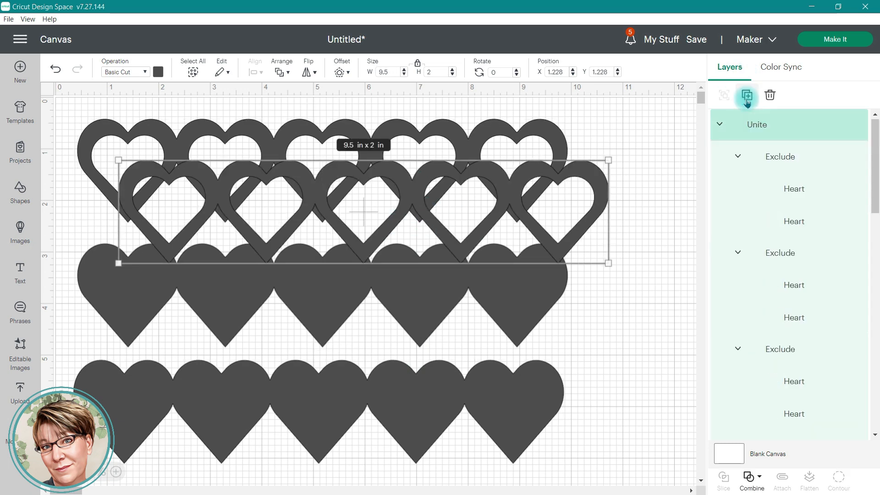
{"action": "left_click_drag", "start_coordinate": [438, 232], "coordinate": [541, 222]}
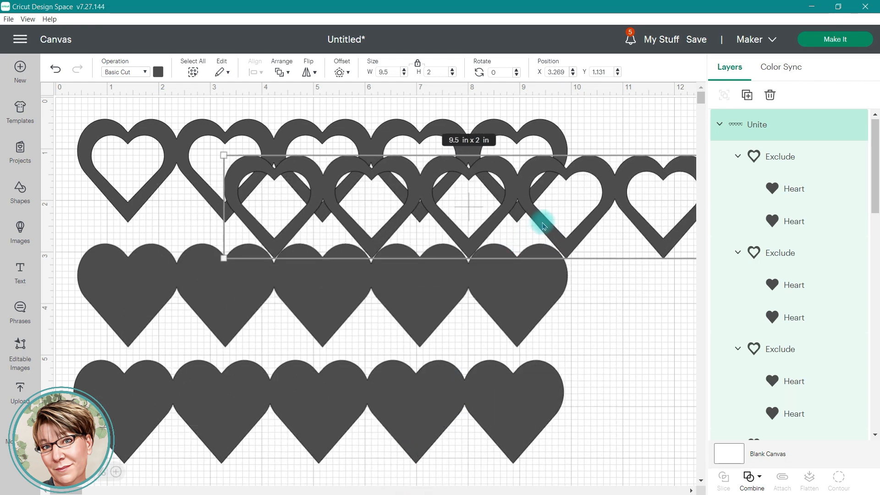